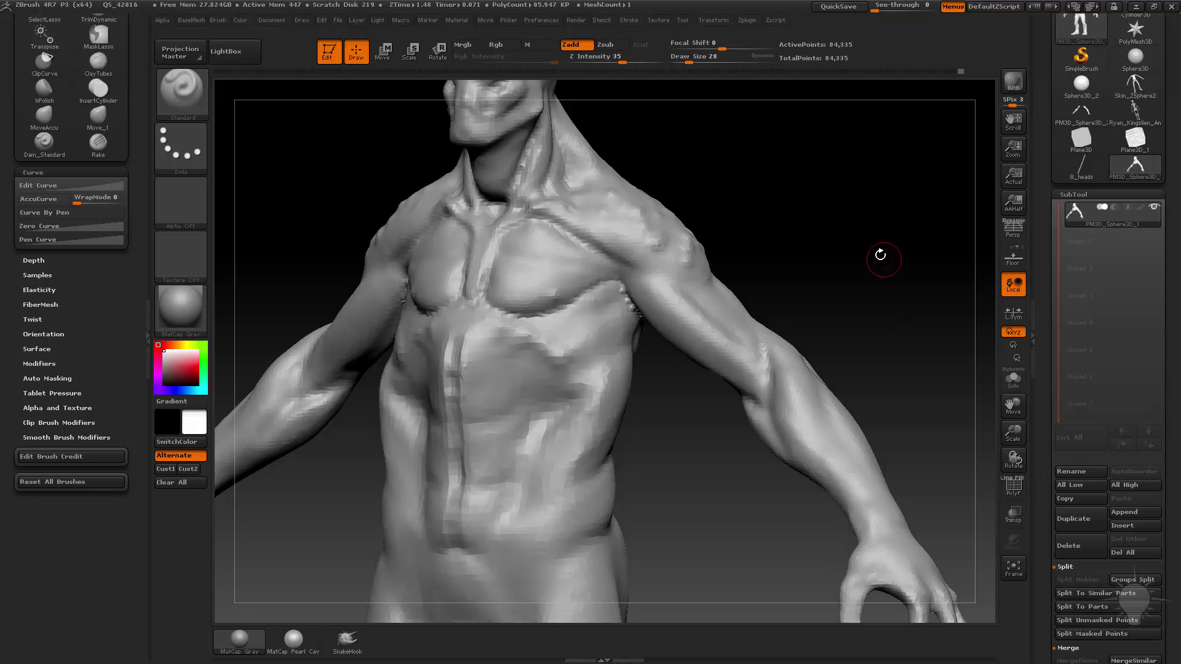
Step: Bend the creature's tail into a curve from the side view with the Move brush
alt+drag(905, 286, 800, 187)
mouse_move(803, 203)
mouse_down()
mouse_move(572, 228)
mouse_move(869, 246)
mouse_move(875, 271)
mouse_move(854, 287)
mouse_move(923, 226)
mouse_up()
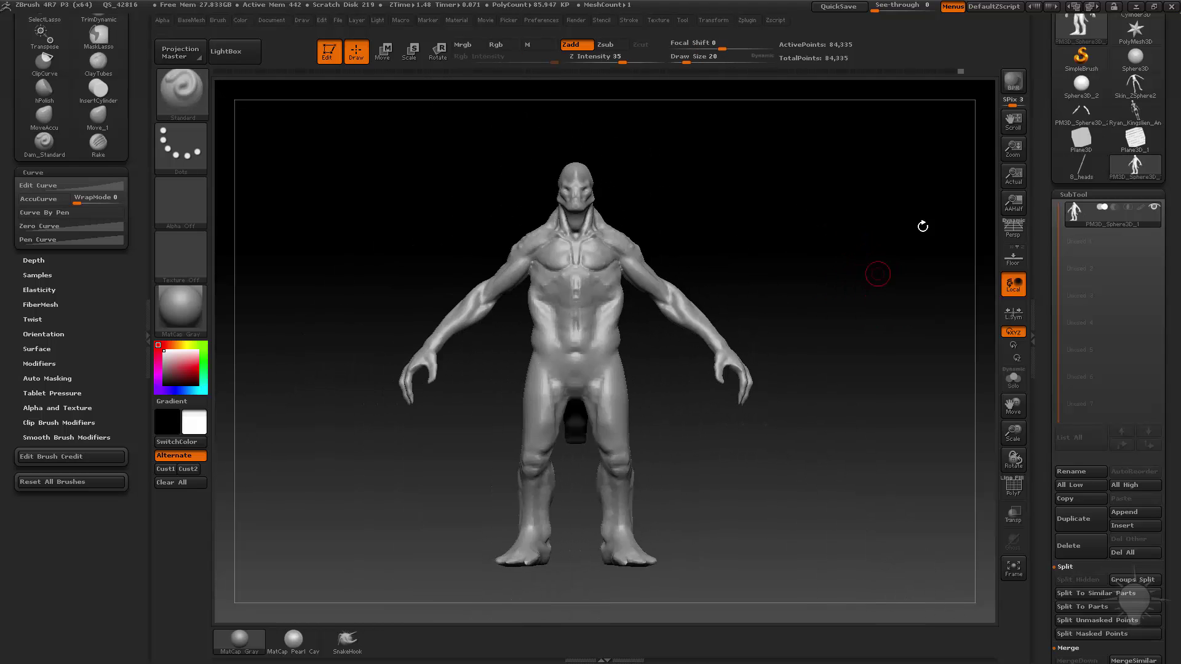
mouse_move(825, 228)
mouse_down()
mouse_move(727, 230)
mouse_move(849, 248)
mouse_move(703, 250)
mouse_move(769, 246)
mouse_move(723, 245)
mouse_move(757, 285)
mouse_move(660, 405)
mouse_up()
key(b)
key(m)
key(v)
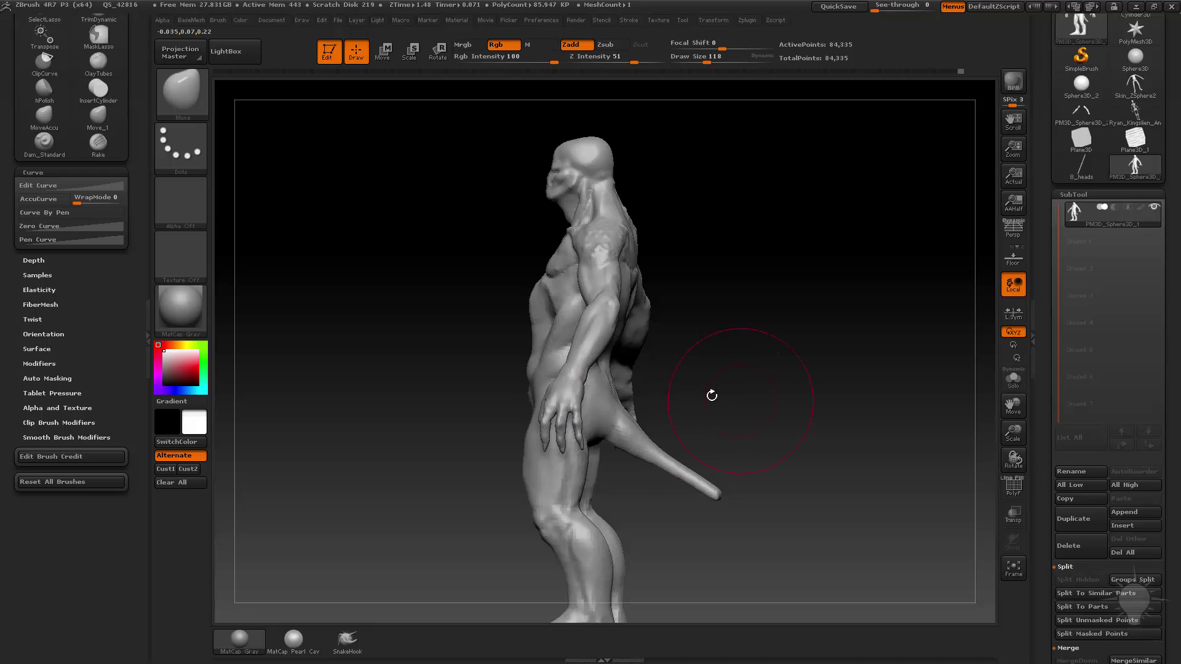
key(f)
mouse_move(676, 471)
mouse_down()
mouse_move(699, 471)
mouse_move(705, 438)
mouse_up()
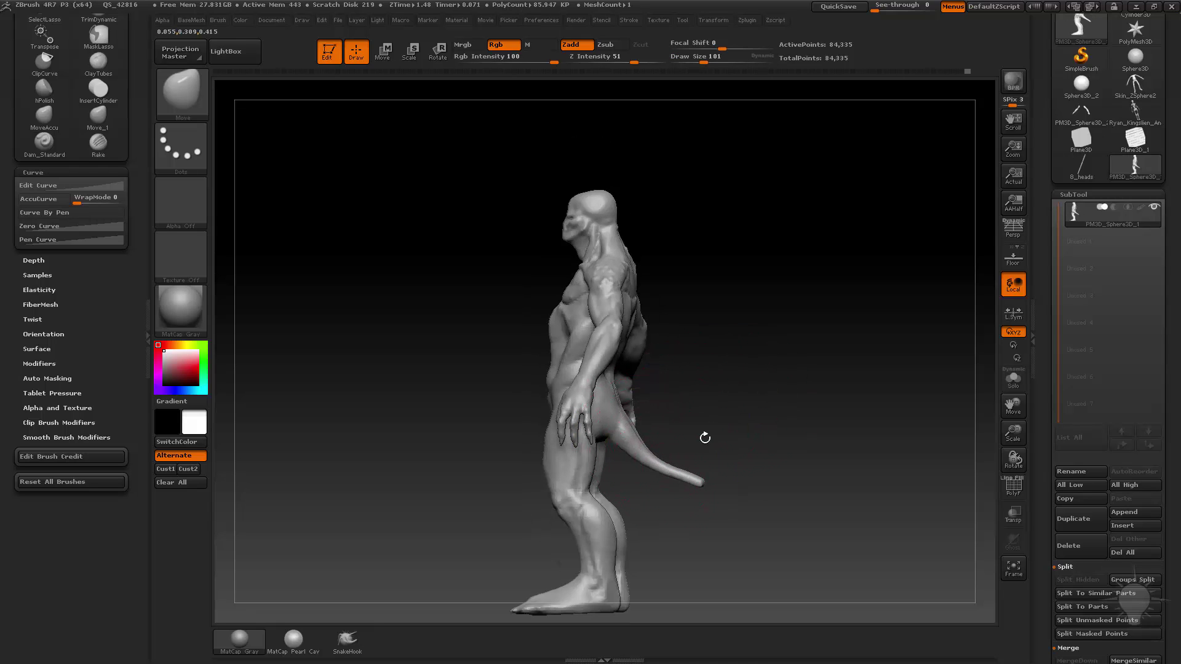
Step: Thicken the tail with the Inflat brush
key(b)
key(i)
key(n)
drag(761, 340, 726, 375)
mouse_move(652, 406)
mouse_down()
mouse_move(694, 492)
mouse_move(679, 536)
mouse_move(691, 422)
mouse_up()
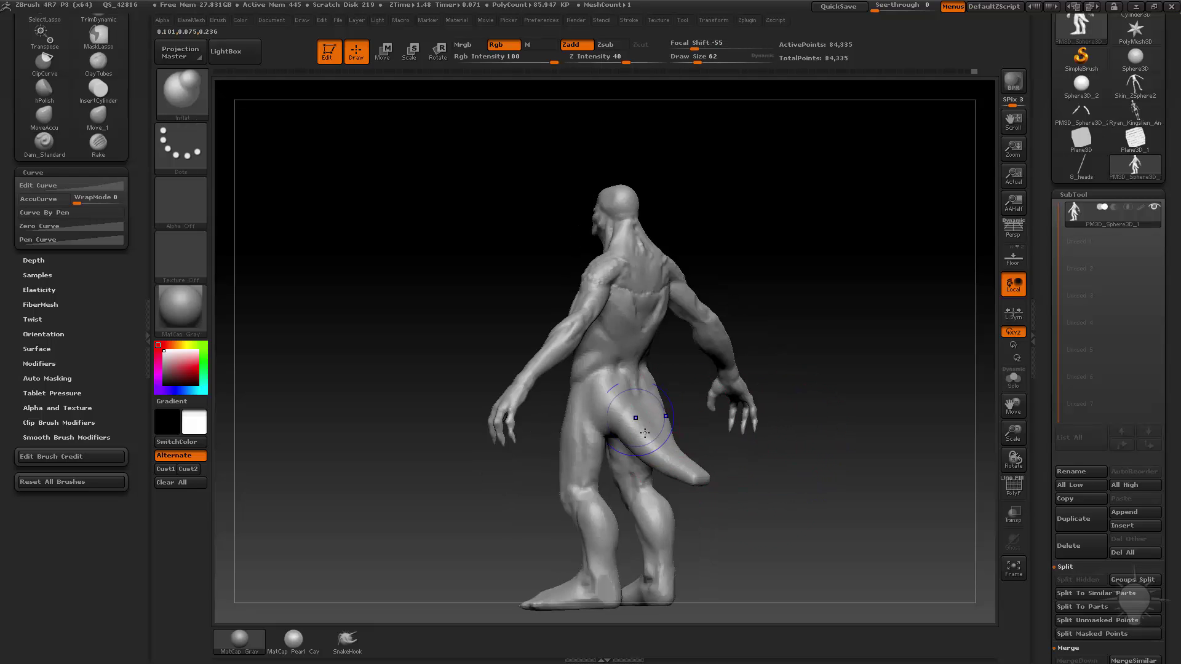
Step: Duplicate the character subtool, make PM3D_Sphere3D_1 active and hide the other copy
drag(887, 438, 877, 306)
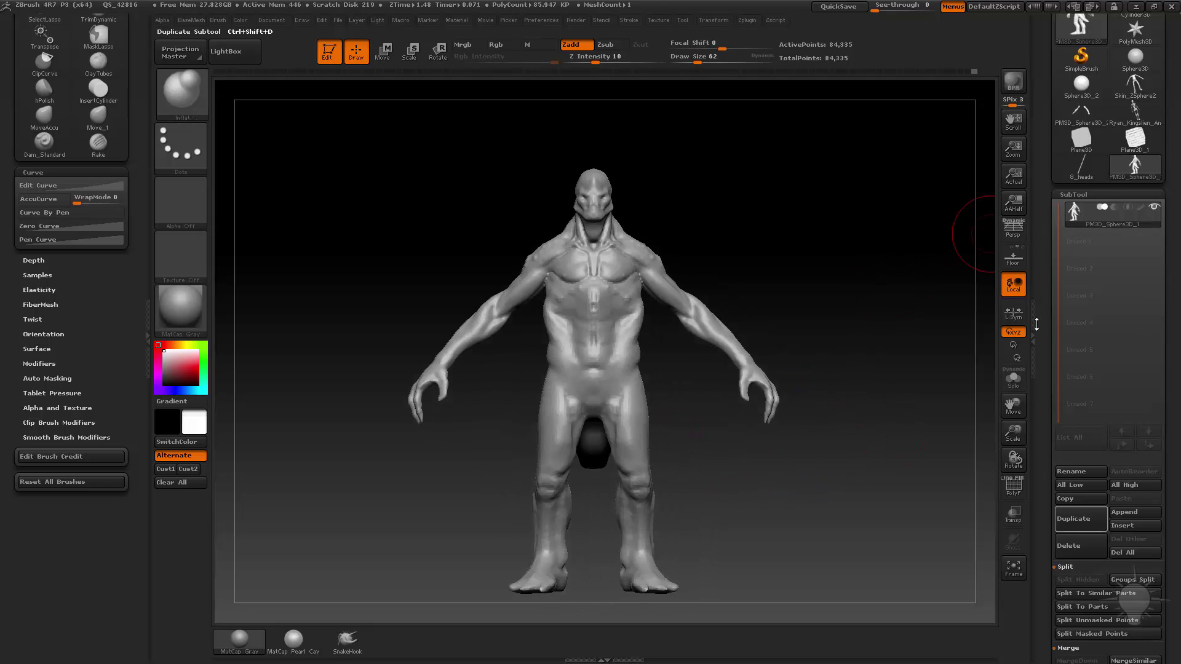
key(ctrl+shift+d)
click(1110, 246)
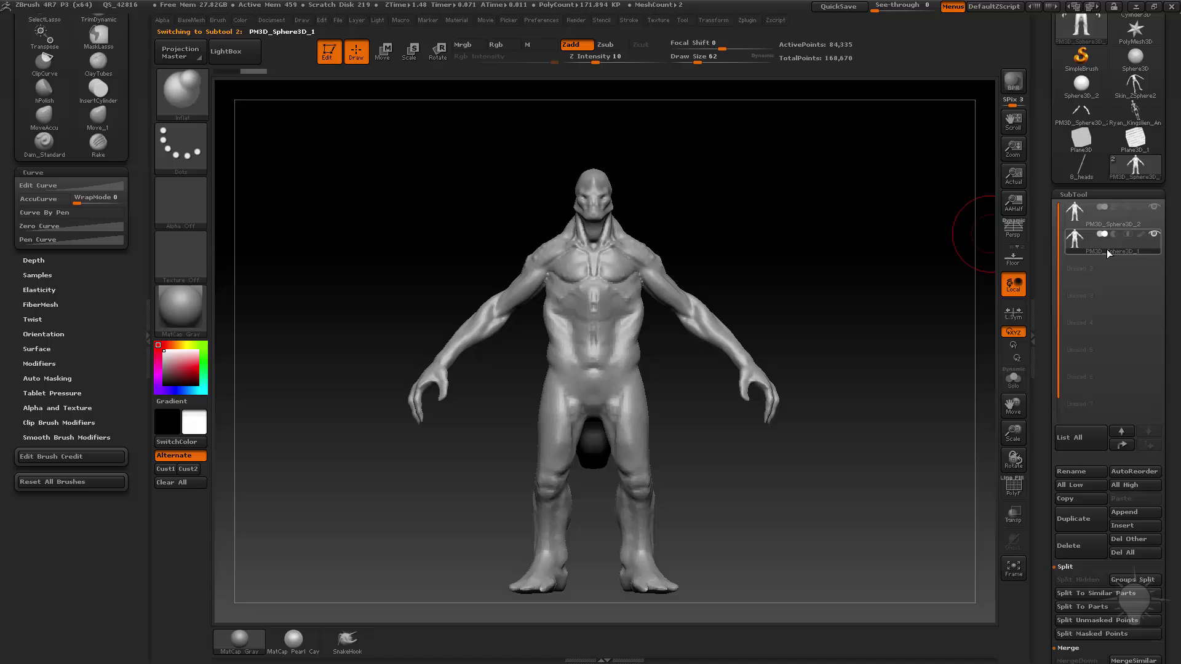
click(1151, 208)
Step: Switch to the Standard brush and open the tool's Layers section to examine it
mouse_move(886, 350)
mouse_down()
mouse_move(752, 326)
mouse_move(765, 337)
mouse_move(800, 322)
mouse_up()
key(b)
key(s)
key(t)
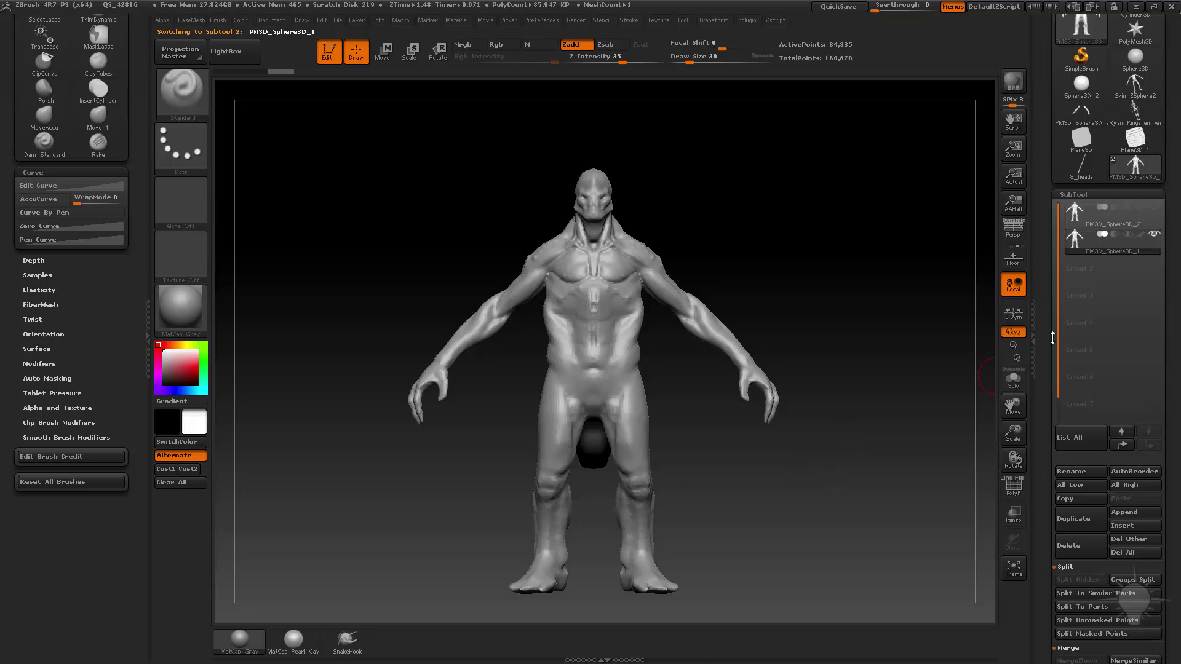
scroll(1053, 338, down, 5)
key(shift)
click(1071, 321)
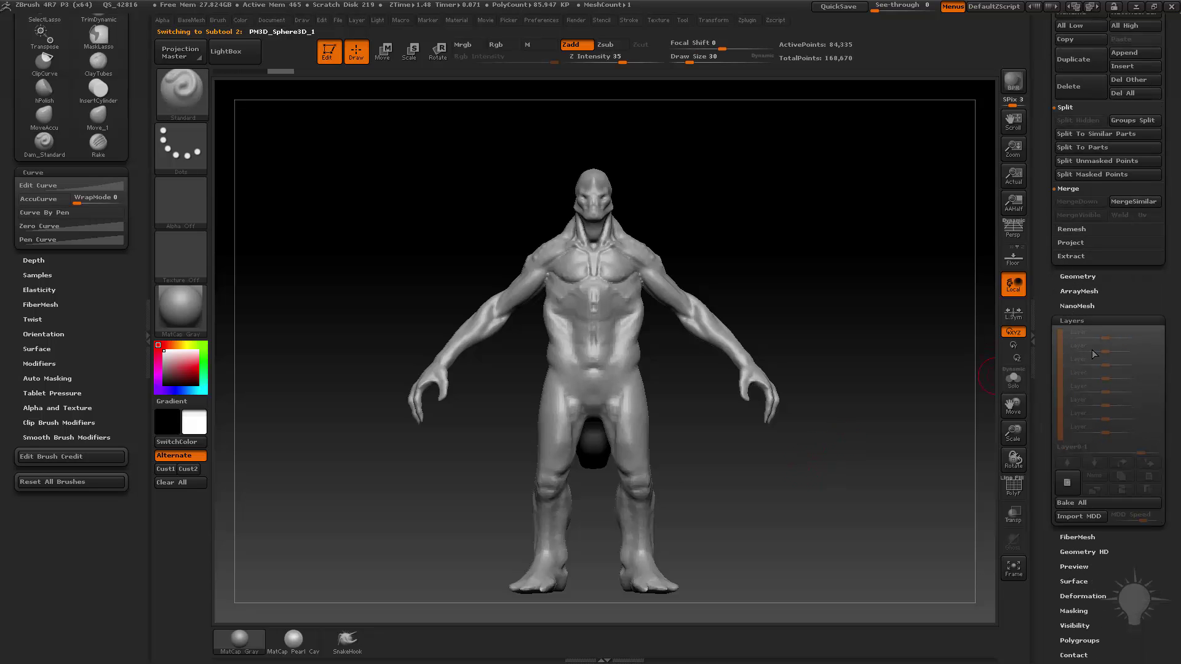
scroll(1076, 320, up, 5)
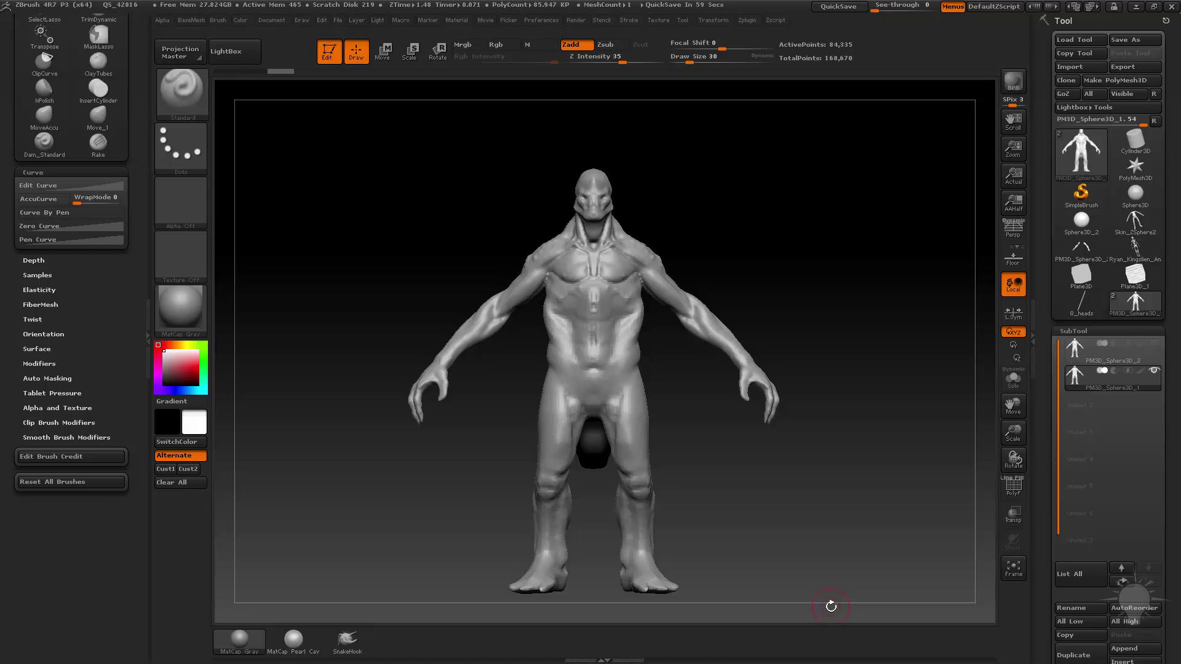
Step: Apply the Flat Color material to display the model as a plain silhouette
drag(750, 234, 788, 258)
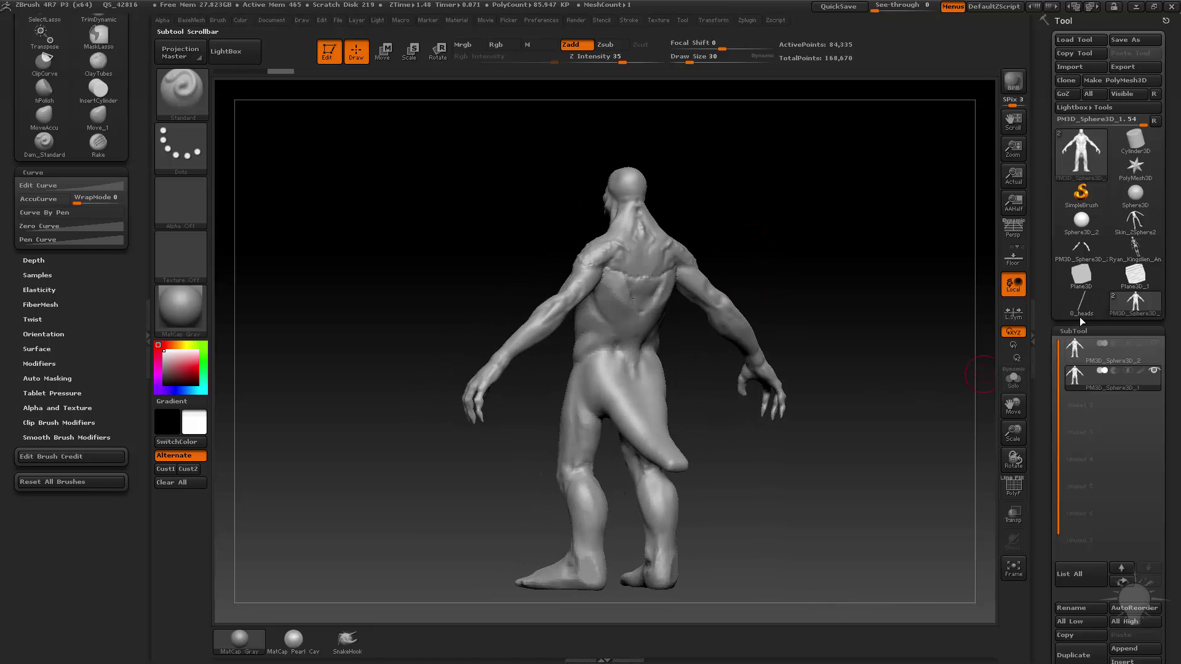
drag(849, 238, 808, 217)
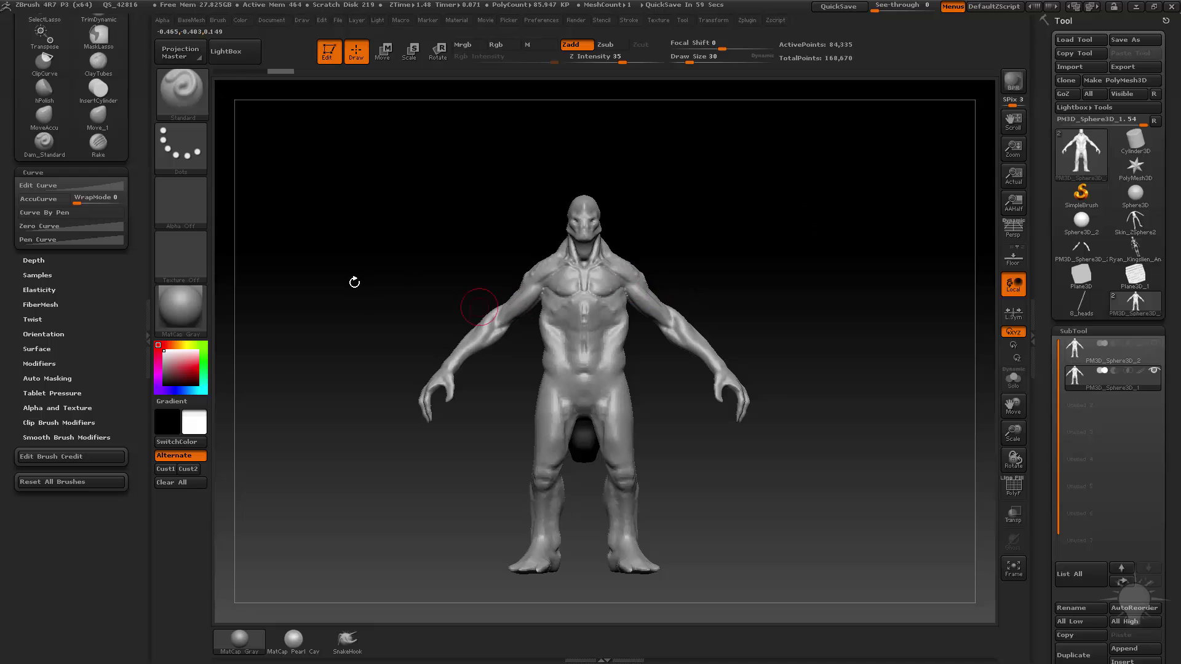
click(181, 309)
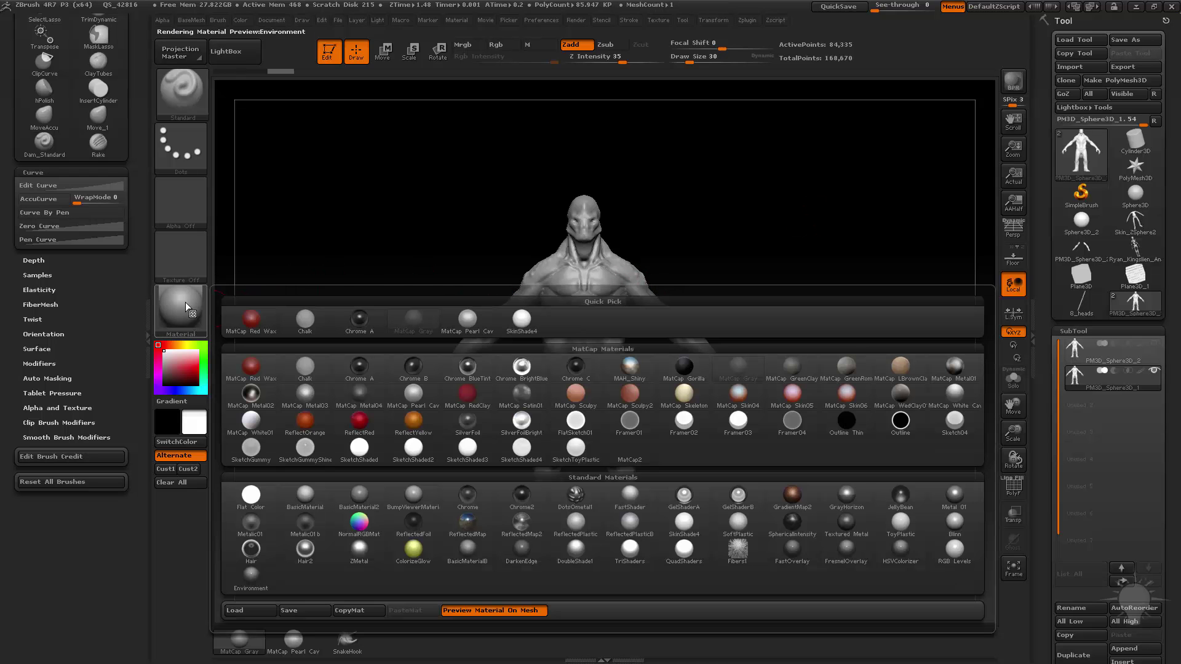
click(251, 495)
Step: Reshape the tail's silhouette in side view with the Move brush
drag(897, 487, 572, 496)
mouse_move(823, 458)
alt+mouse_down()
mouse_move(821, 397)
mouse_move(731, 432)
alt+mouse_up()
key(s)
click(653, 448)
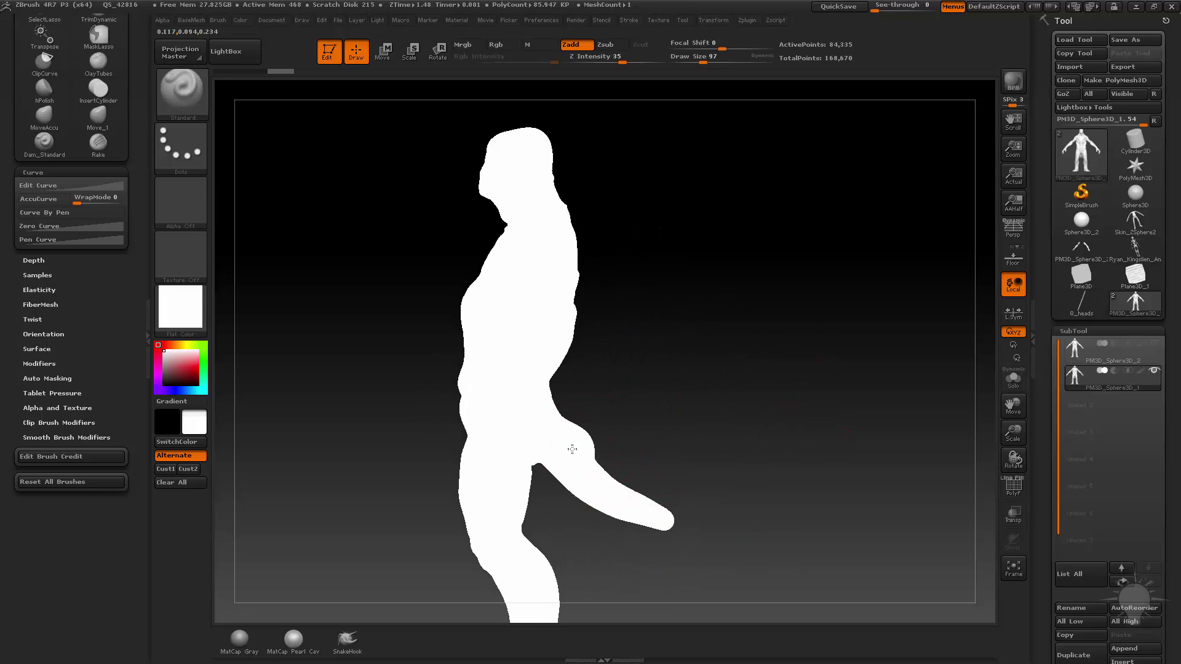
key(b)
key(m)
key(v)
alt+drag(620, 431, 566, 396)
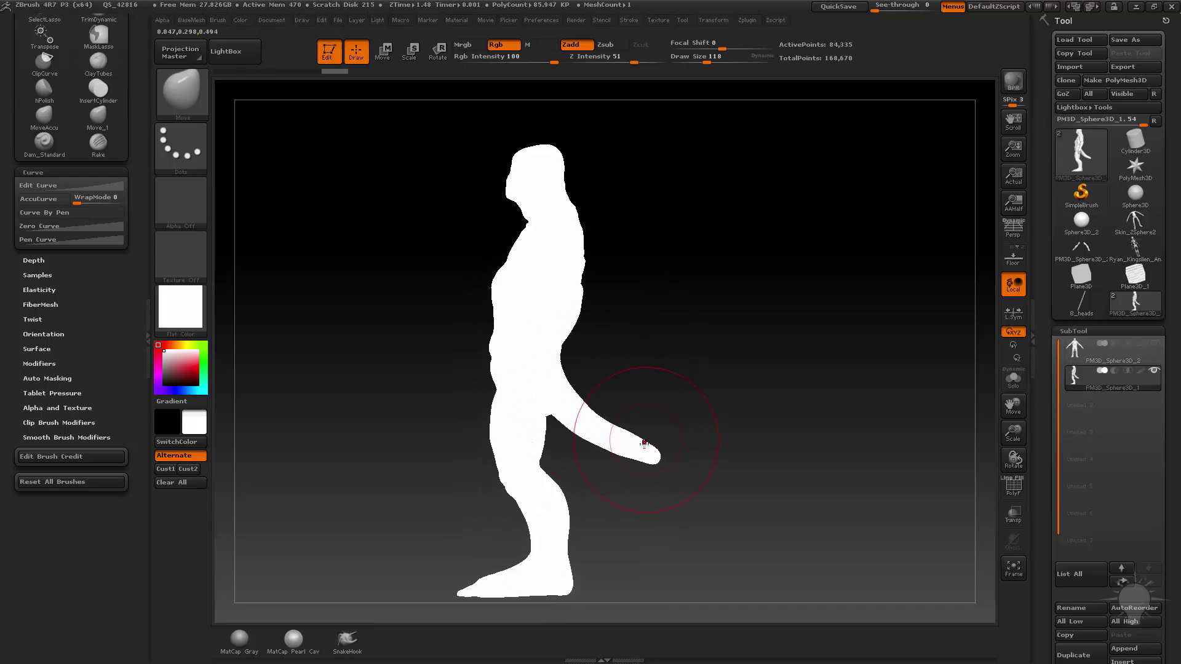
Step: Try to thicken the tail with the Inflat brush, then undo the stroke
key(b)
key(i)
key(n)
mouse_move(698, 414)
mouse_down()
mouse_move(648, 449)
mouse_move(759, 414)
mouse_move(647, 413)
mouse_up()
key(ctrl+z)
Step: Taper the tail toward its tip with the Move brush, reducing the draw size to 59
key(b)
key(m)
key(v)
key(bracketleft)
key(bracketleft)
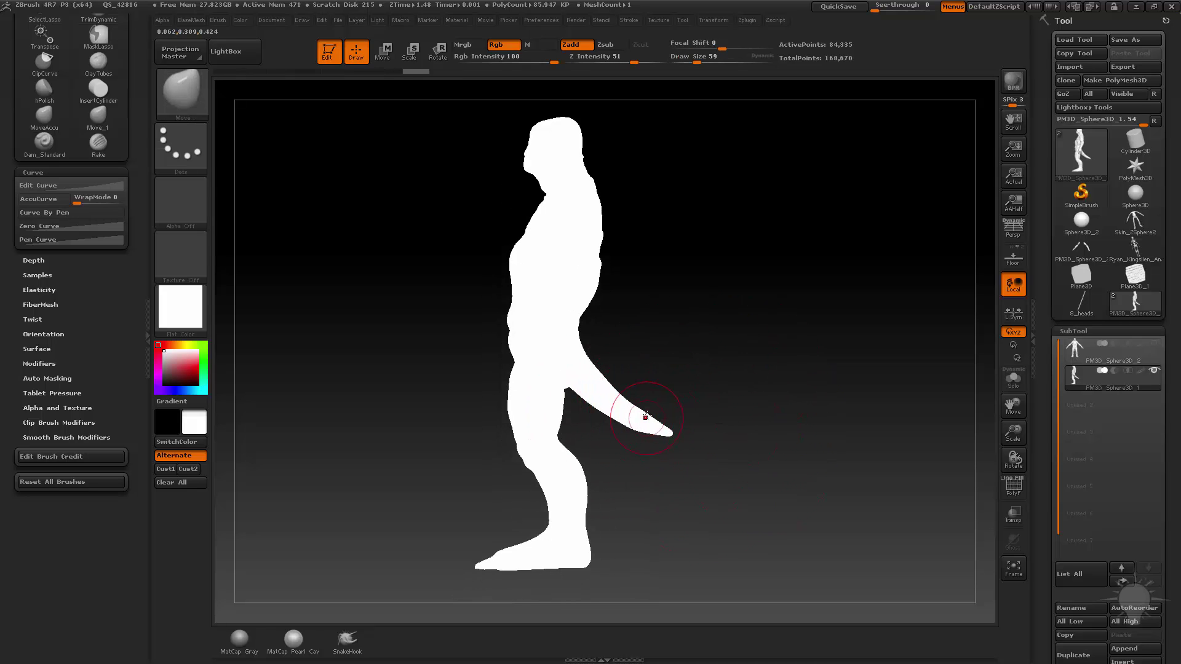
mouse_move(734, 407)
mouse_down()
mouse_move(616, 417)
mouse_move(746, 401)
mouse_move(724, 407)
mouse_up()
key(bracketright)
key(bracketright)
key(bracketleft)
key(bracketleft)
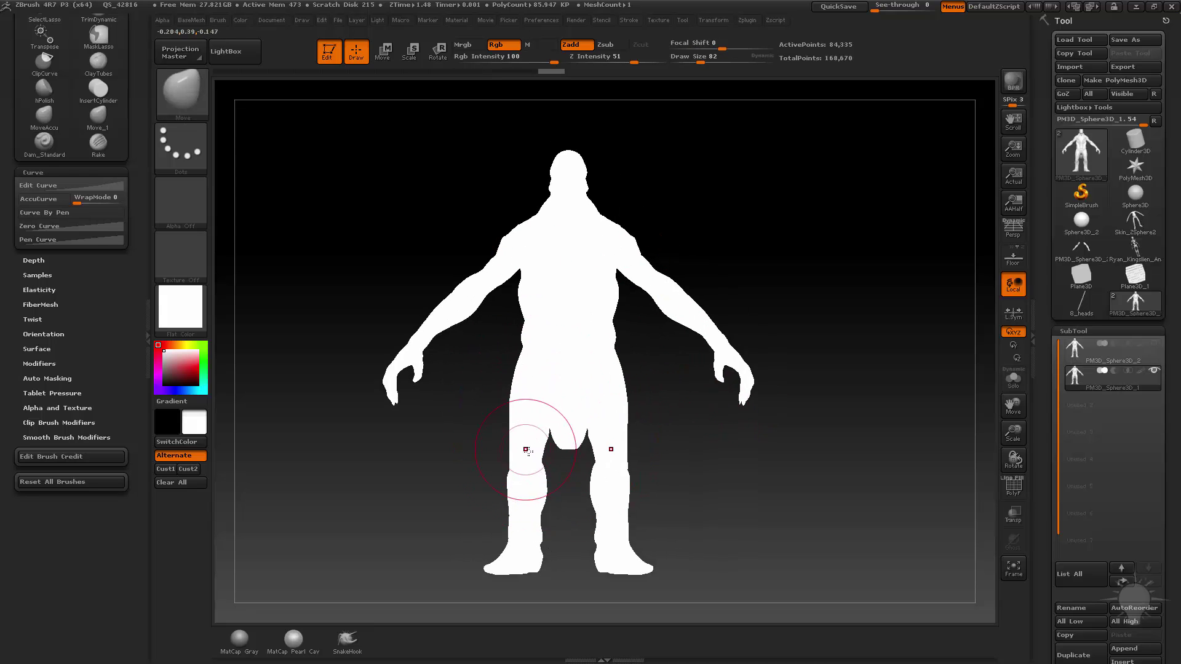
Step: Adjust the outlines of the lower legs and shoulders in front view with the Move brush
mouse_move(473, 503)
mouse_down()
mouse_move(504, 485)
mouse_move(513, 506)
mouse_up()
drag(513, 503, 488, 500)
drag(474, 506, 403, 497)
alt+drag(593, 269, 661, 352)
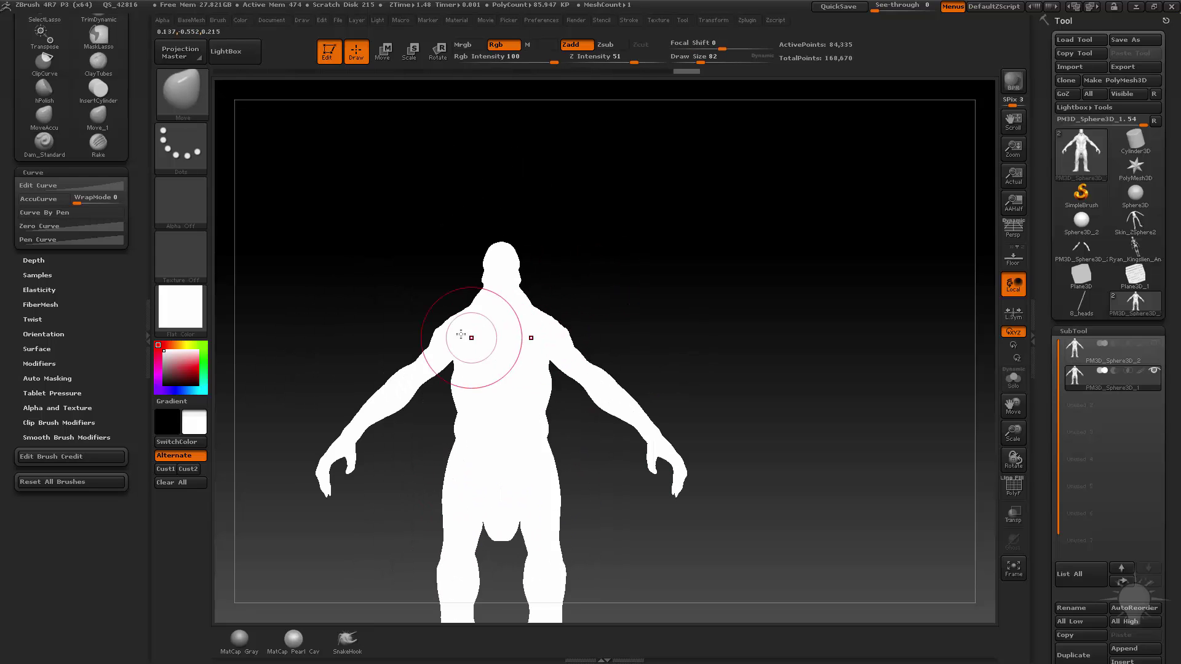
mouse_move(435, 336)
mouse_down()
mouse_move(380, 378)
mouse_move(116, 356)
mouse_up()
mouse_move(557, 330)
mouse_down()
mouse_move(544, 434)
mouse_move(572, 324)
mouse_move(451, 311)
mouse_move(651, 278)
mouse_move(681, 253)
mouse_move(490, 350)
mouse_up()
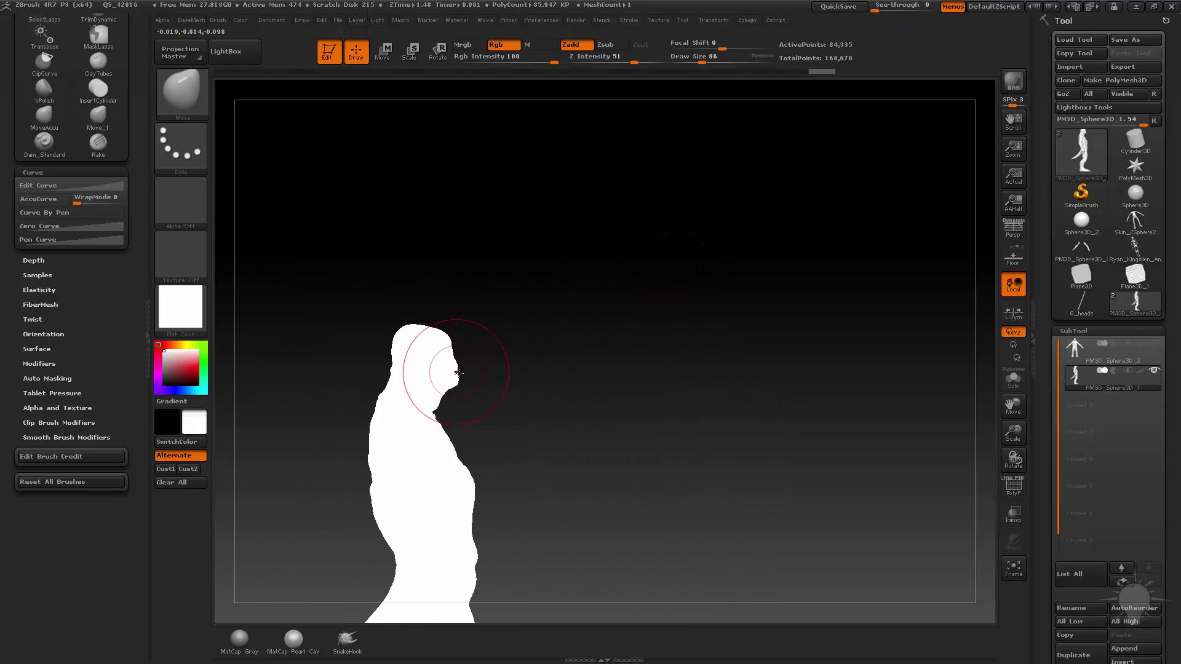
Step: Refine the head's profile in side view with the Move brush at draw size 56
key(s)
click(486, 369)
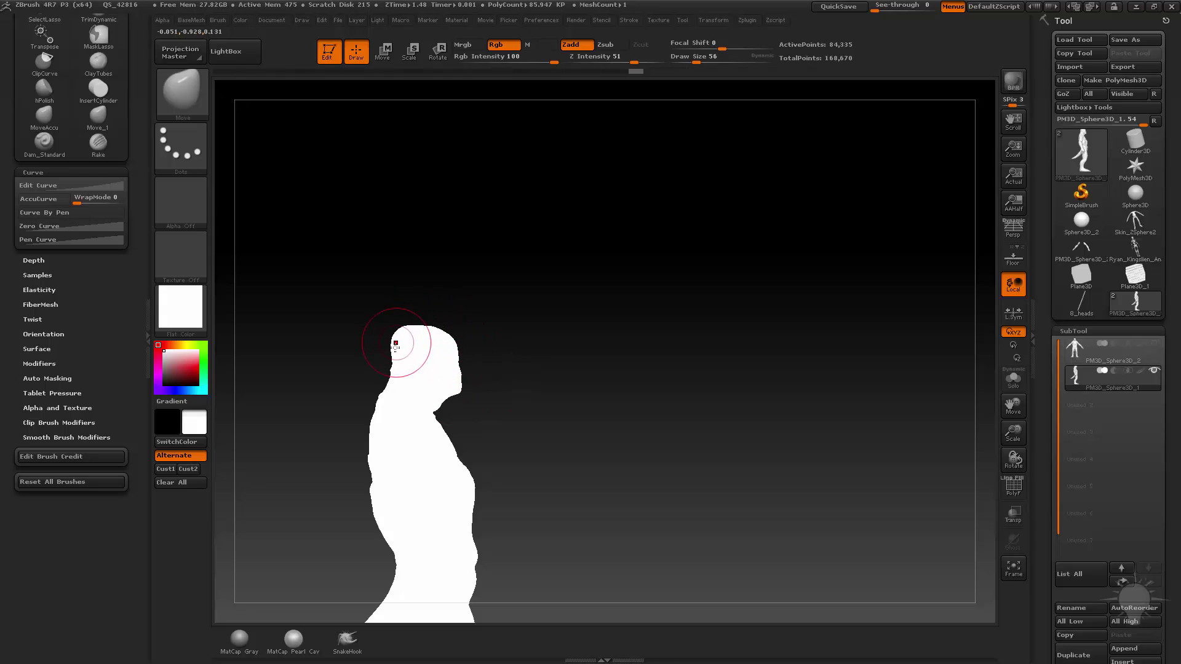
mouse_move(585, 305)
mouse_down()
mouse_move(677, 415)
mouse_move(669, 308)
mouse_move(712, 322)
mouse_move(693, 282)
mouse_move(726, 308)
mouse_move(695, 319)
mouse_move(748, 341)
mouse_move(831, 315)
mouse_up()
Step: Set the document background color to white and its gradient range to 0
click(276, 21)
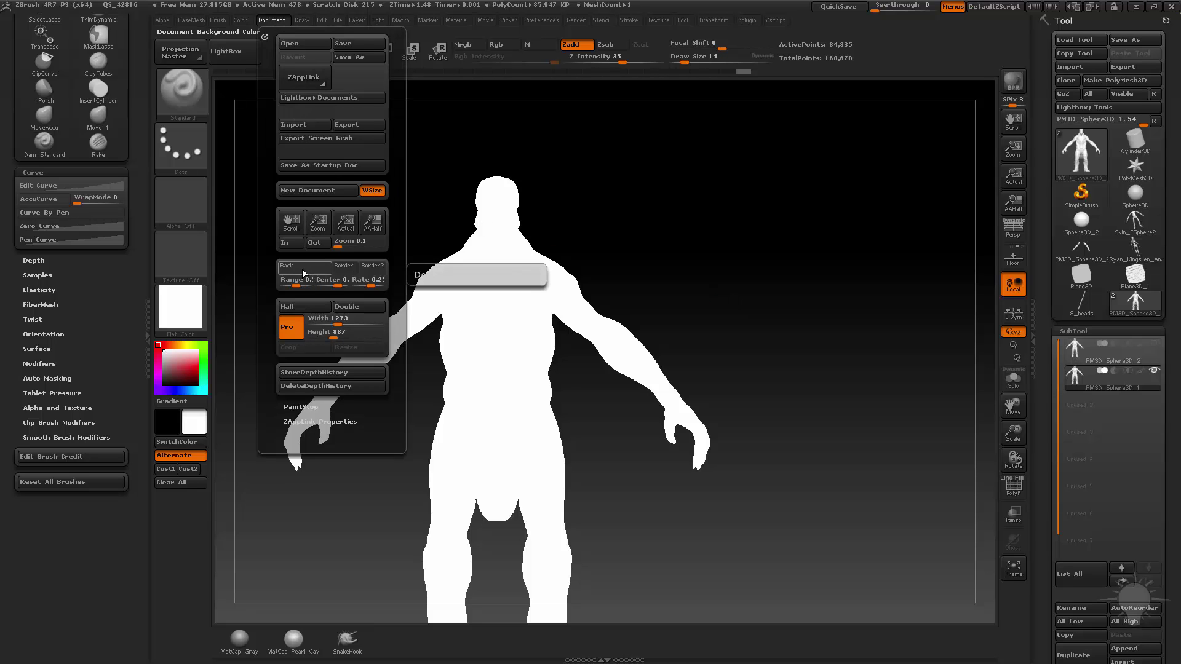
drag(301, 269, 174, 312)
click(274, 19)
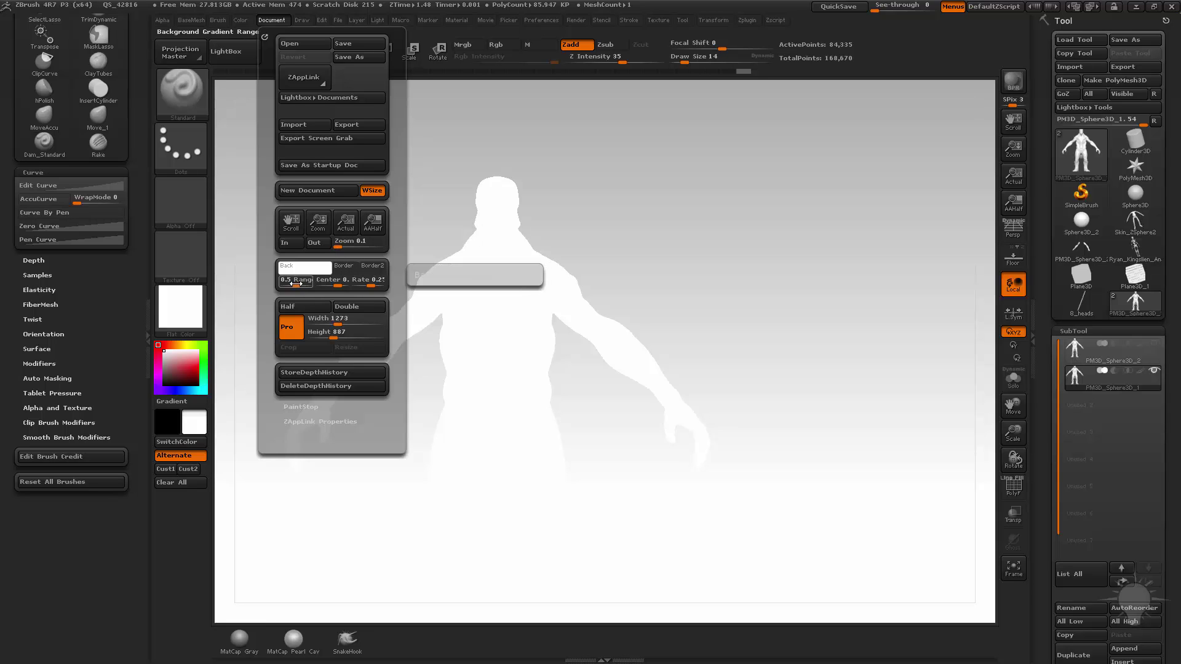
drag(296, 283, 278, 285)
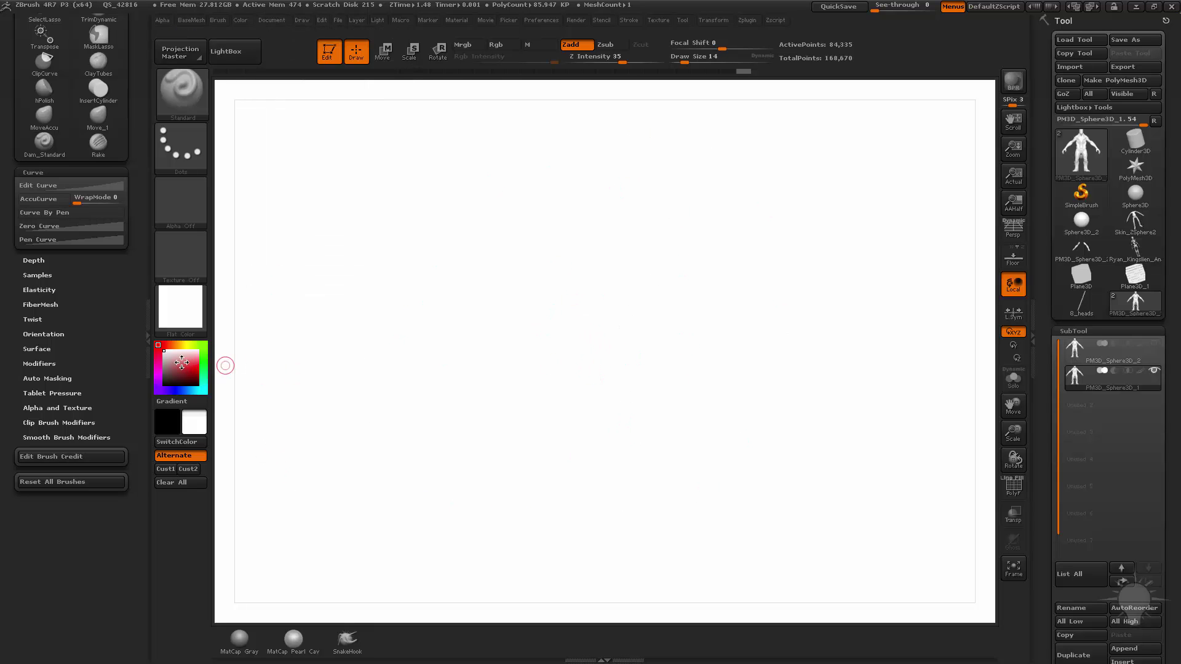
Step: Set the current color to black and assign the MatCap Gray material to show a black silhouette
mouse_move(1140, 371)
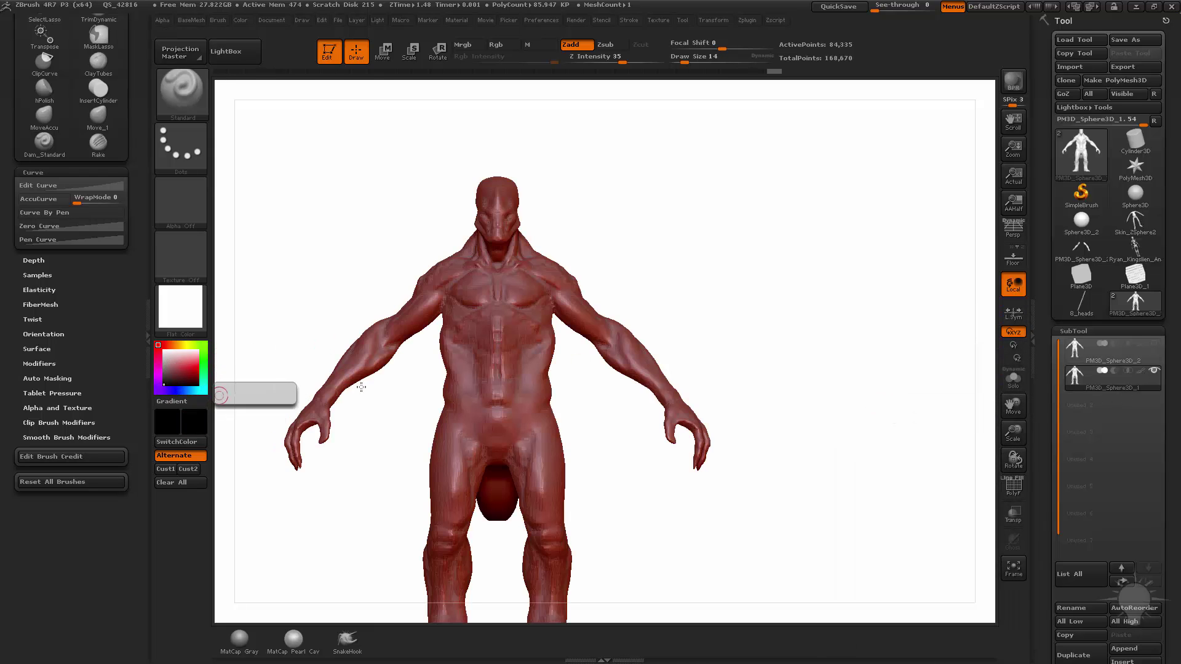
mouse_move(761, 320)
mouse_down()
mouse_move(783, 343)
mouse_move(832, 322)
mouse_move(804, 319)
mouse_move(825, 353)
mouse_move(735, 357)
mouse_up()
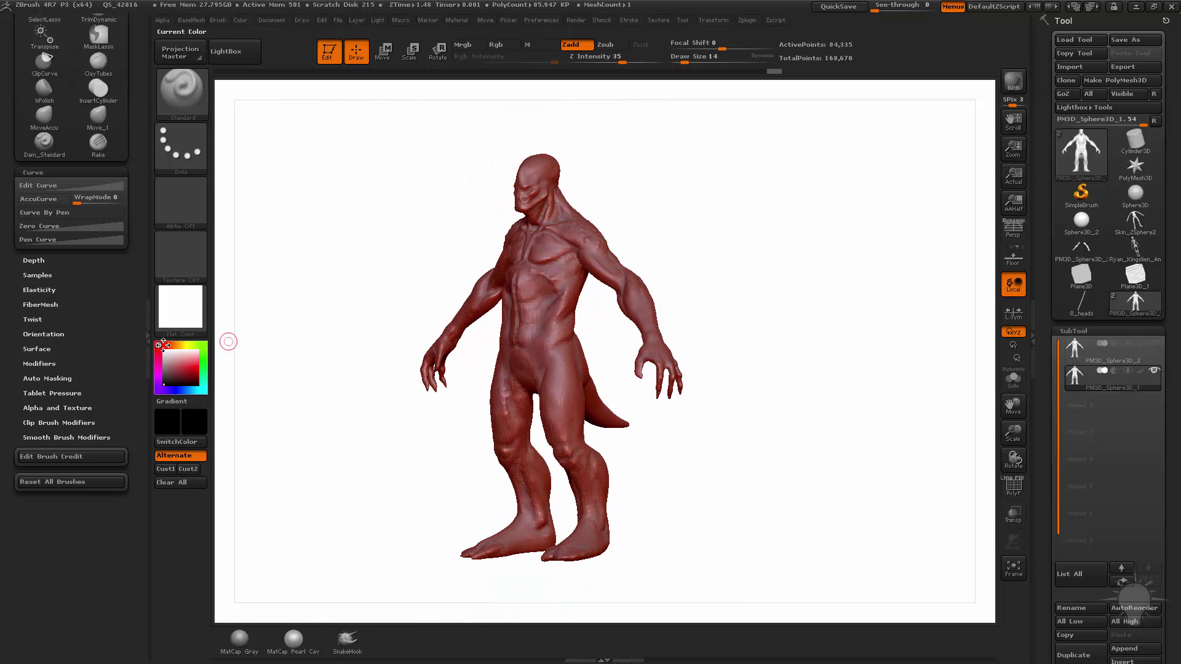
click(185, 325)
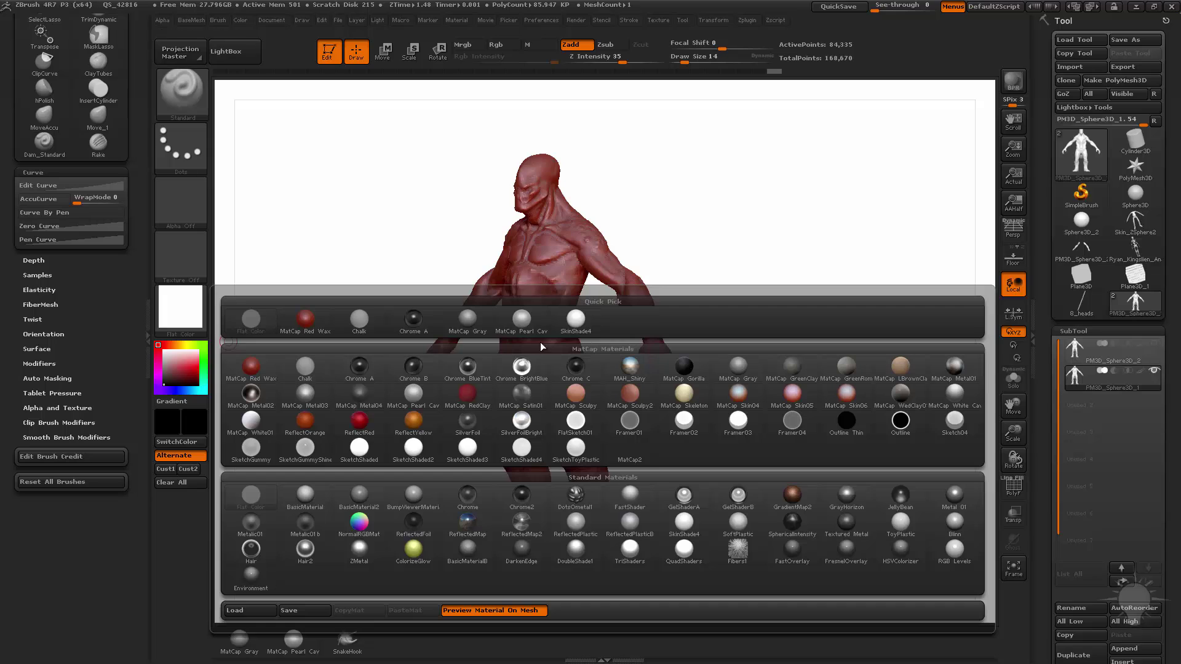
click(513, 383)
shift+drag(763, 322, 795, 315)
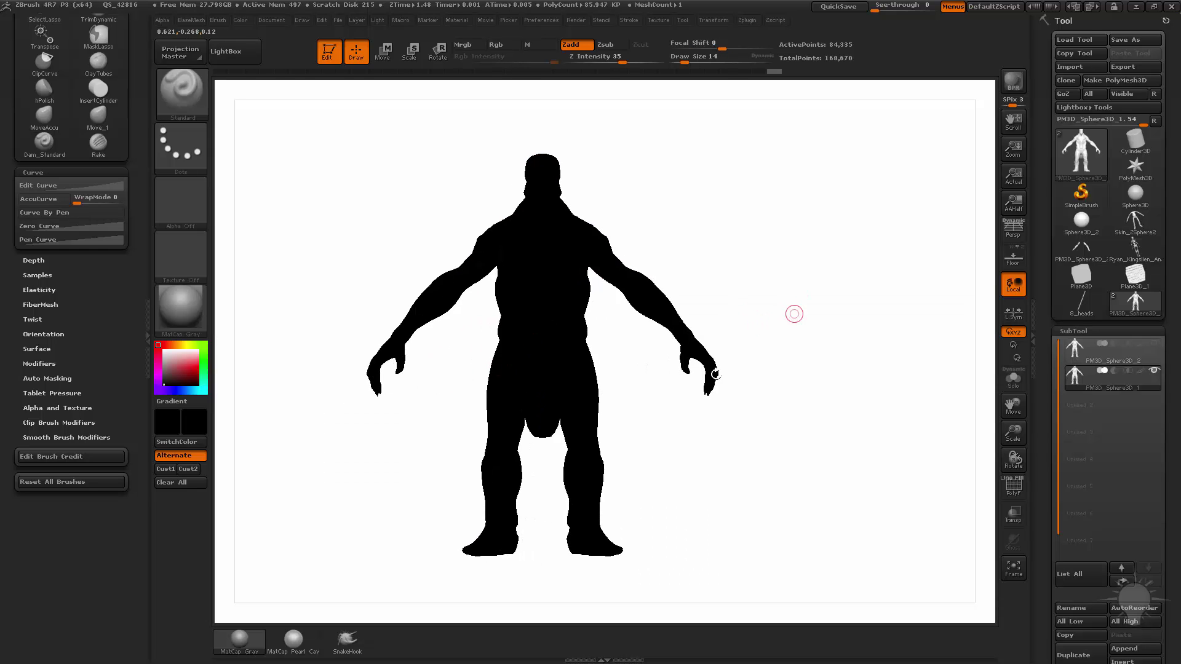
Step: Compare the silhouette with and without perspective distortion, leave perspective on and quick-save the project
alt+drag(719, 212, 731, 232)
drag(740, 292, 827, 335)
click(1016, 236)
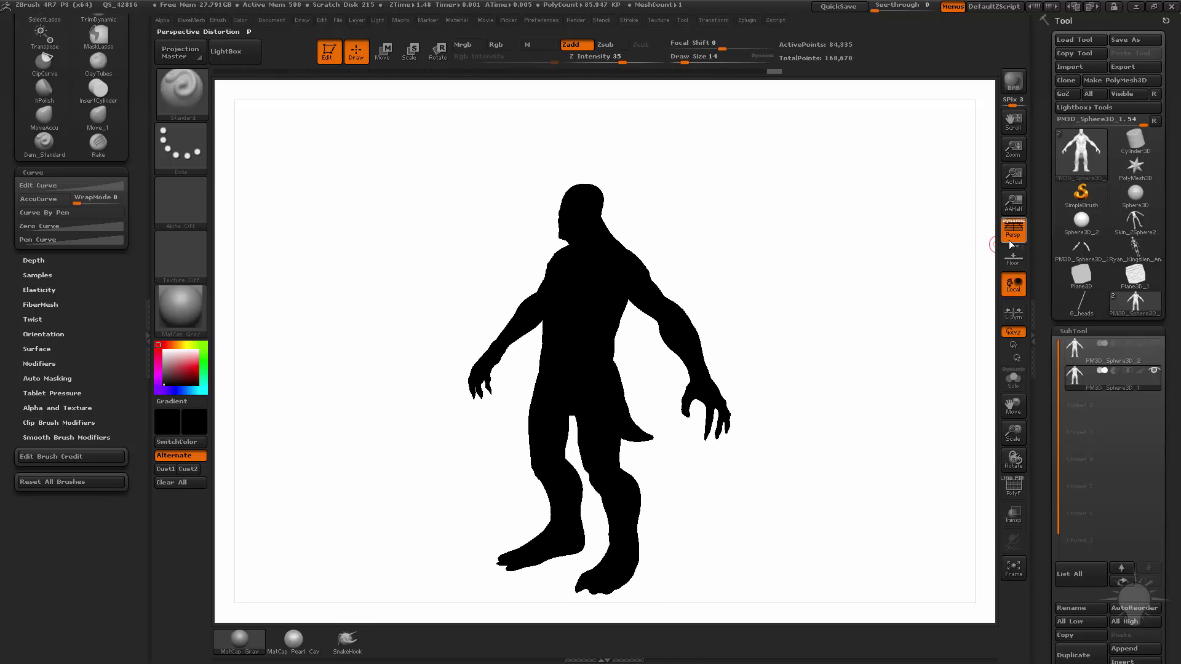
click(1010, 243)
click(1010, 242)
click(1011, 241)
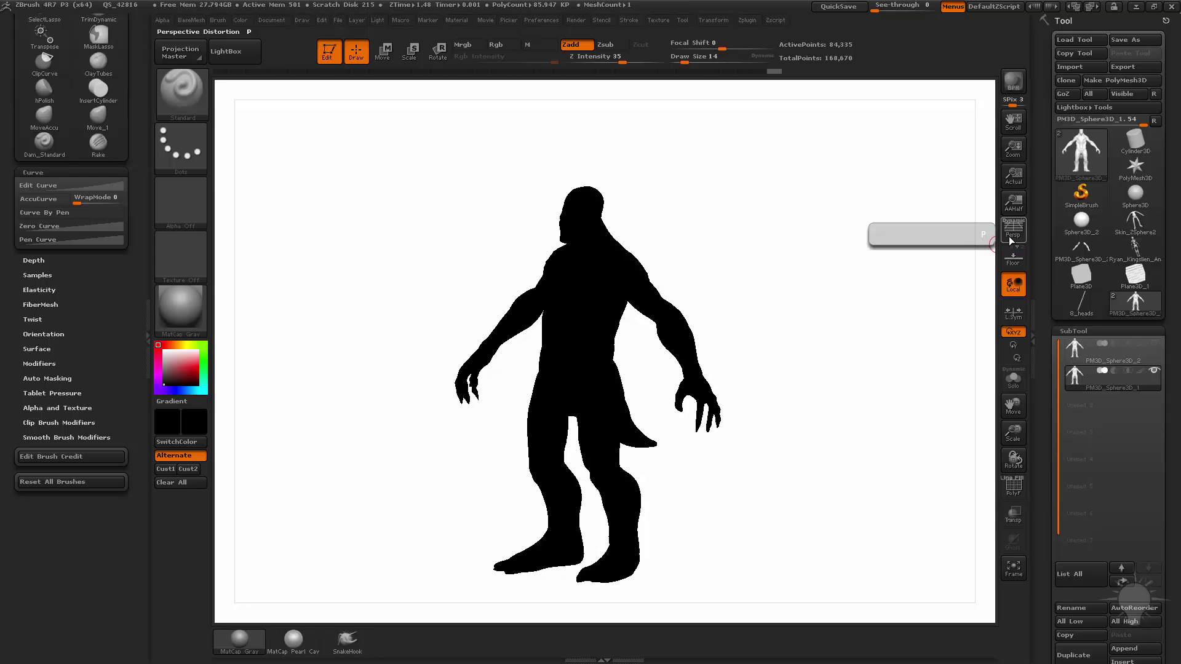
click(1011, 241)
click(1010, 241)
drag(856, 301, 884, 318)
click(1020, 229)
drag(884, 362, 794, 248)
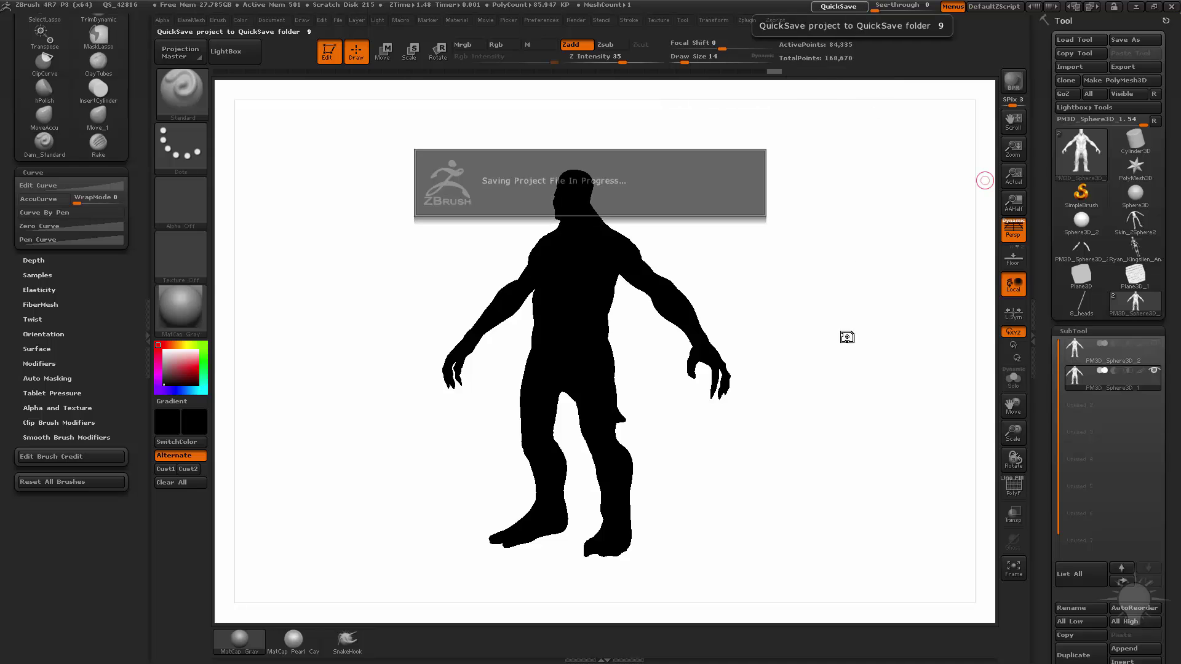
Step: Initialize ZBrush to its defaults and reopen the quick-saved project QS_42820.ZPR
click(537, 18)
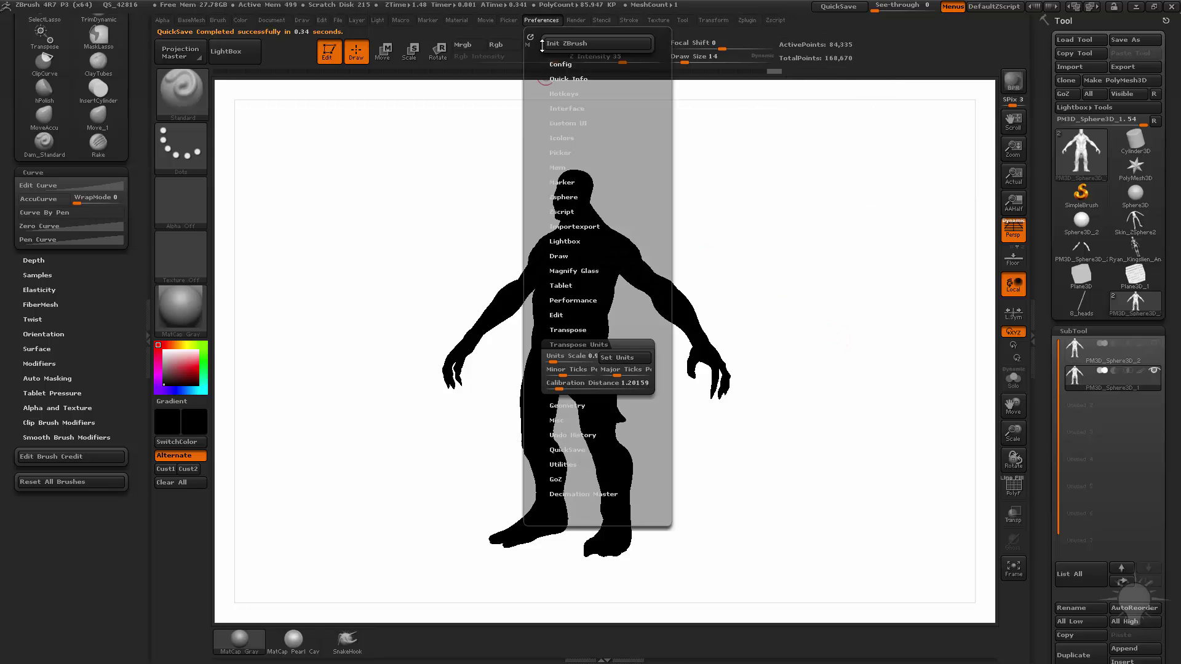
click(597, 43)
click(654, 375)
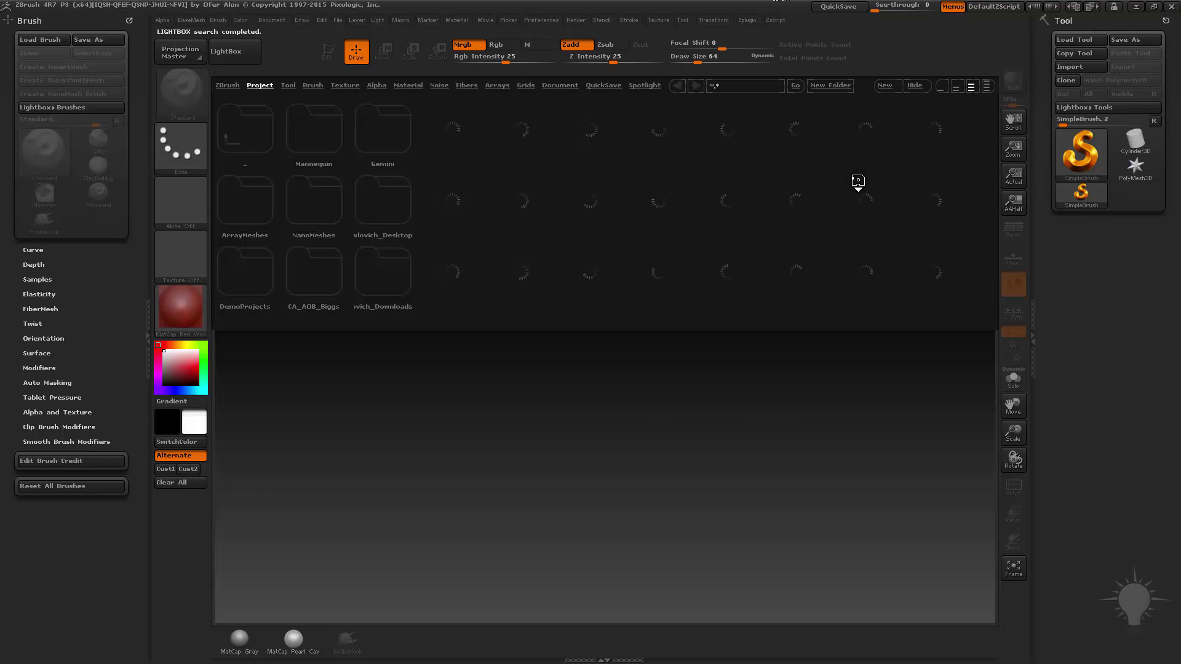
click(604, 86)
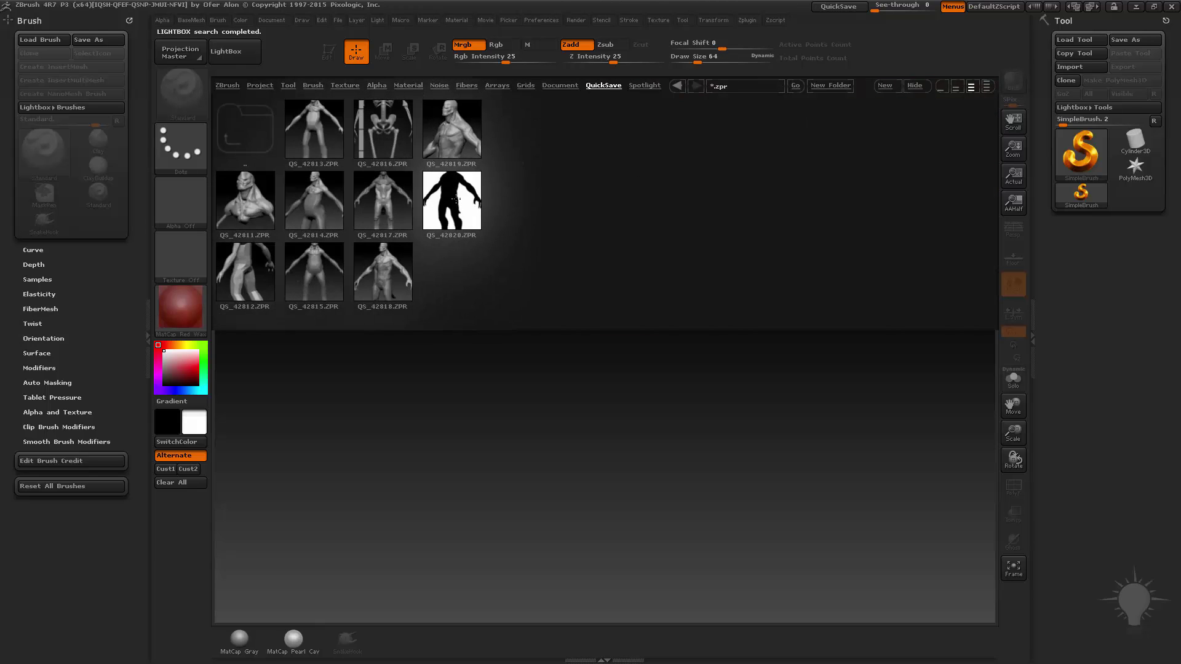
double_click(456, 198)
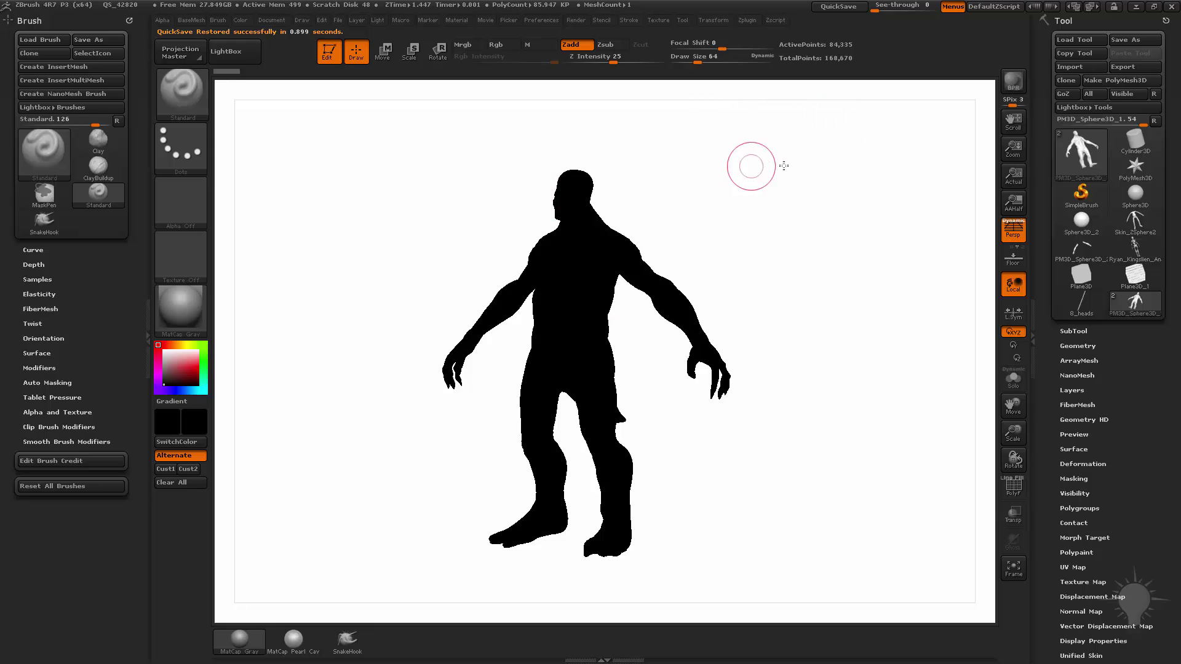
Step: Create a new document without saving the old one and increase the background gradient range
click(273, 21)
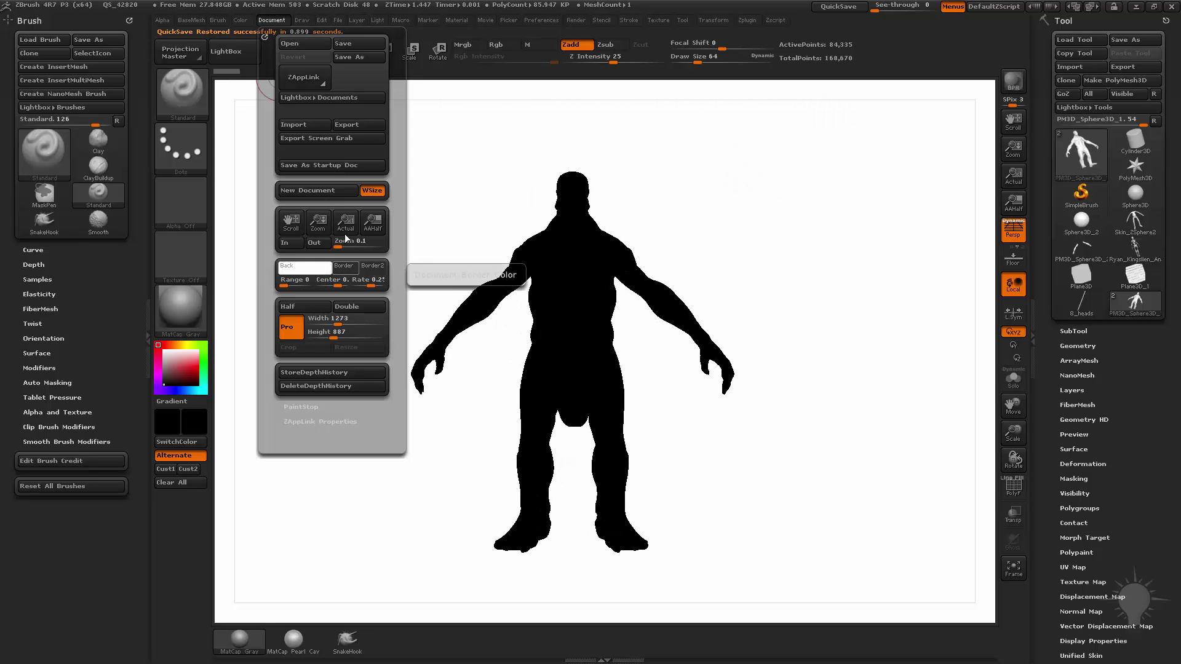
click(316, 191)
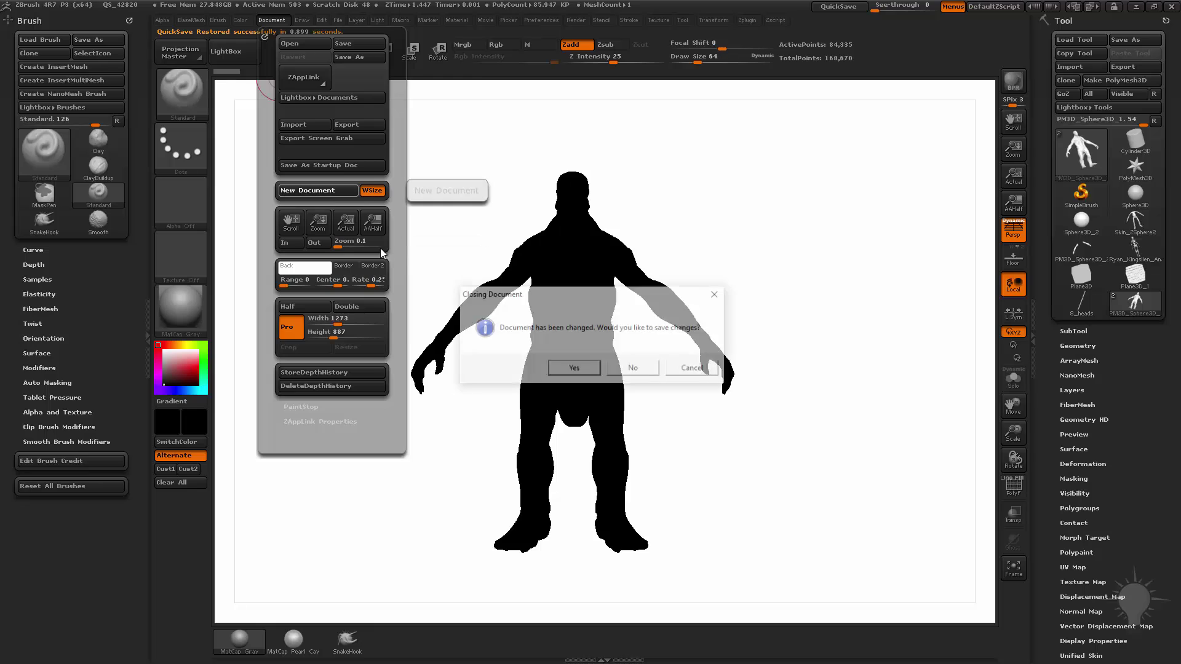
click(636, 369)
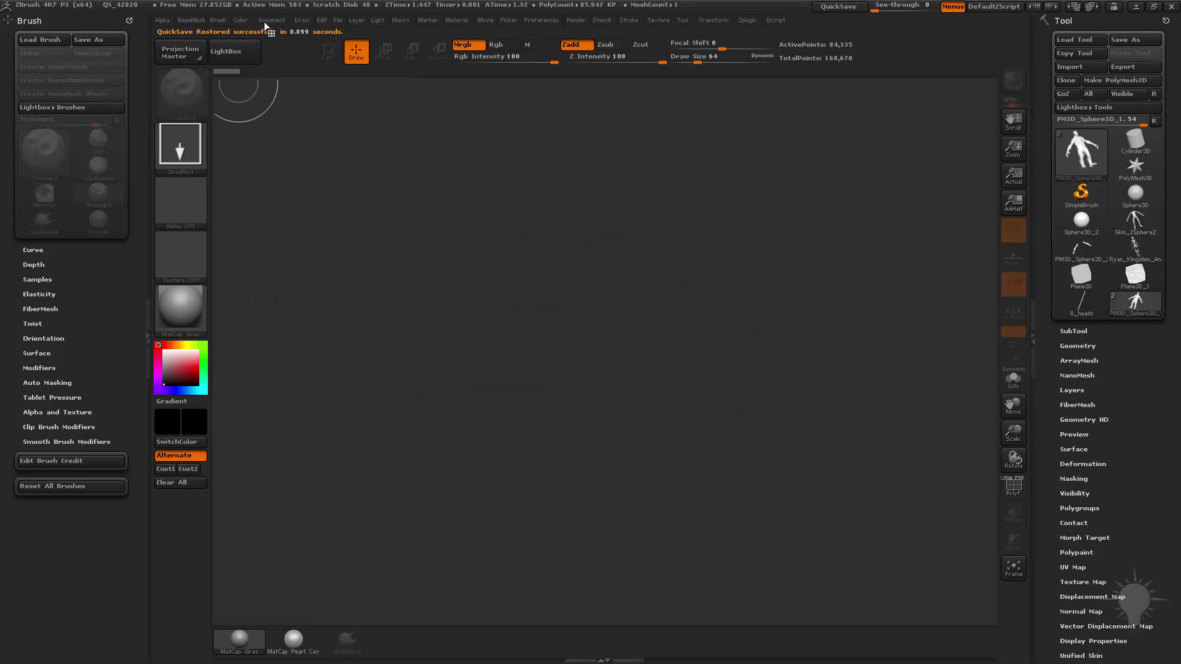
click(264, 21)
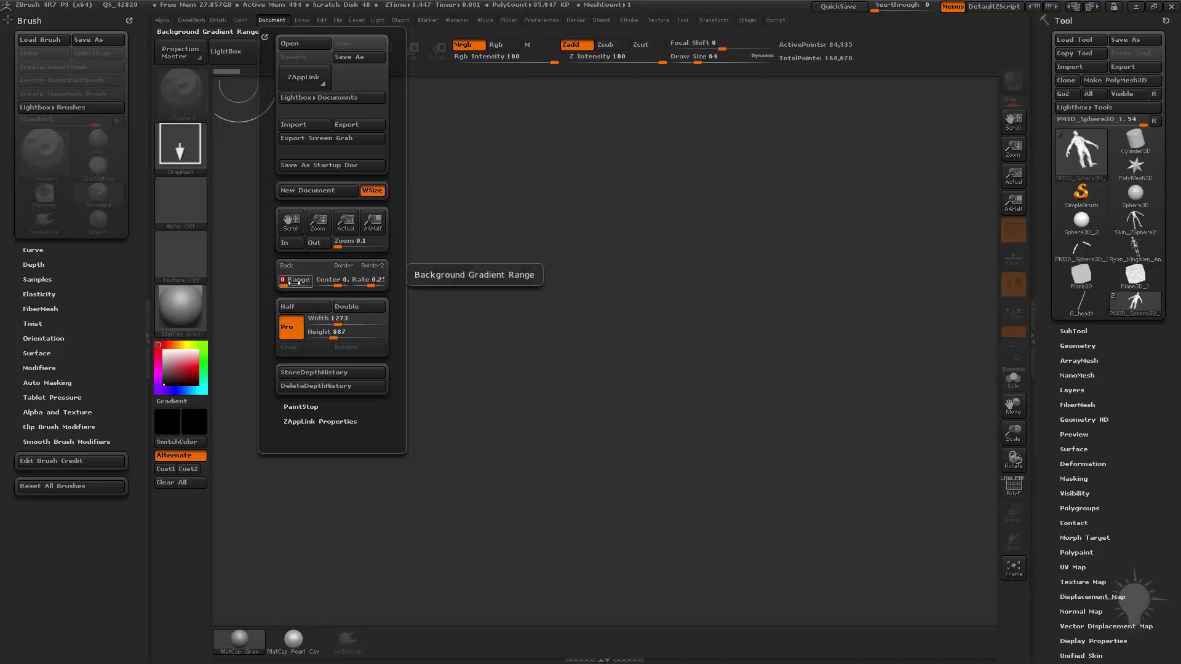
drag(294, 281, 307, 282)
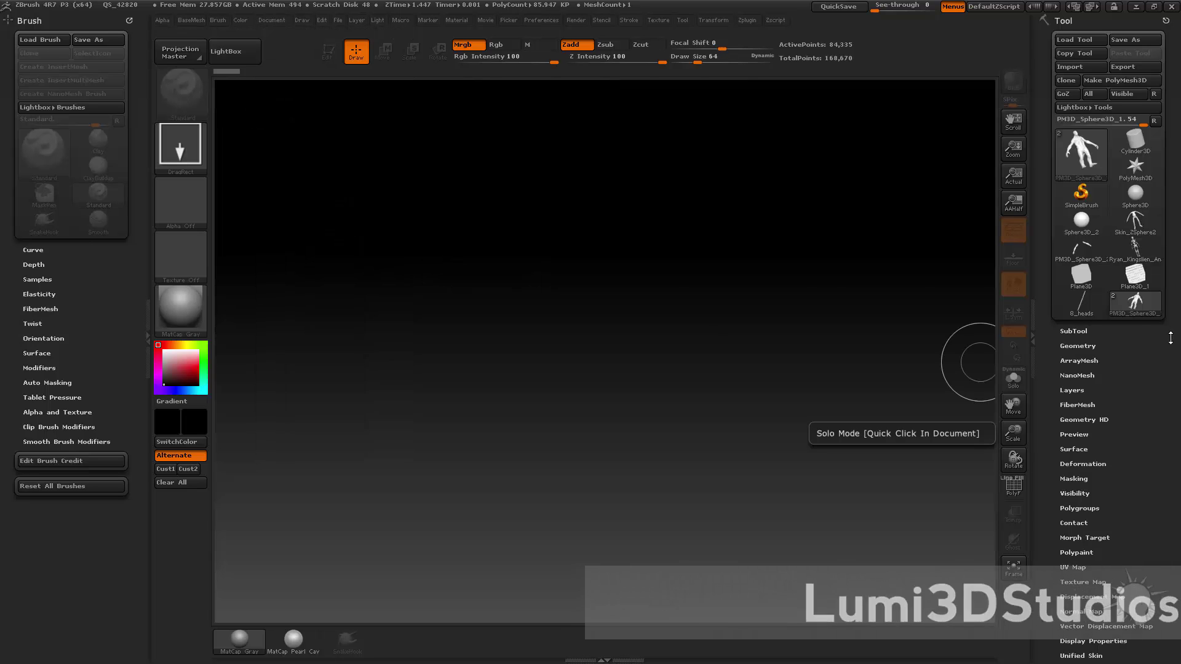
Step: Place the character on the new canvas in Edit mode and set the color to white (RGB 255, 255, 255)
drag(615, 403, 501, 377)
click(329, 52)
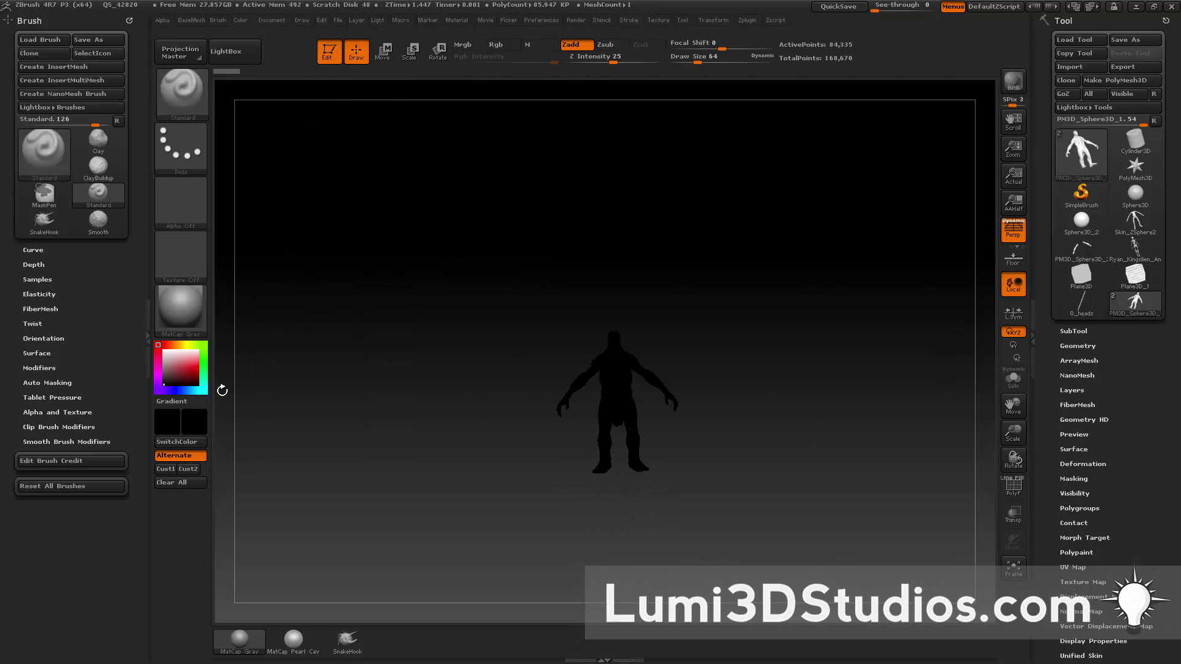
click(178, 372)
drag(144, 396, 164, 349)
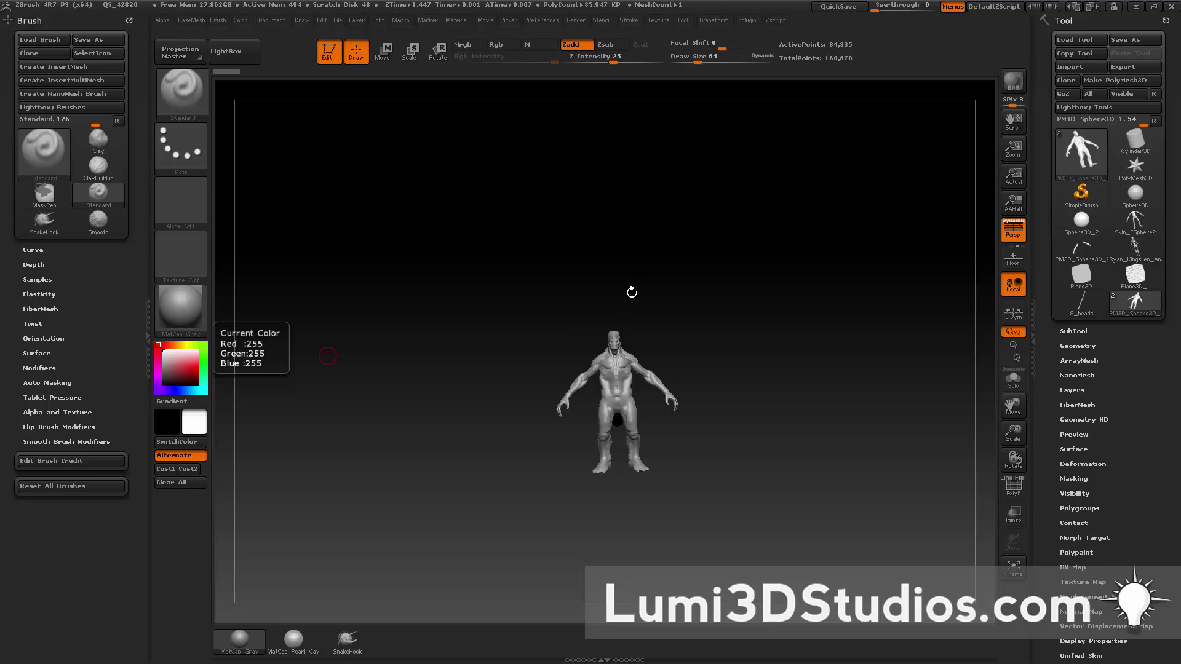